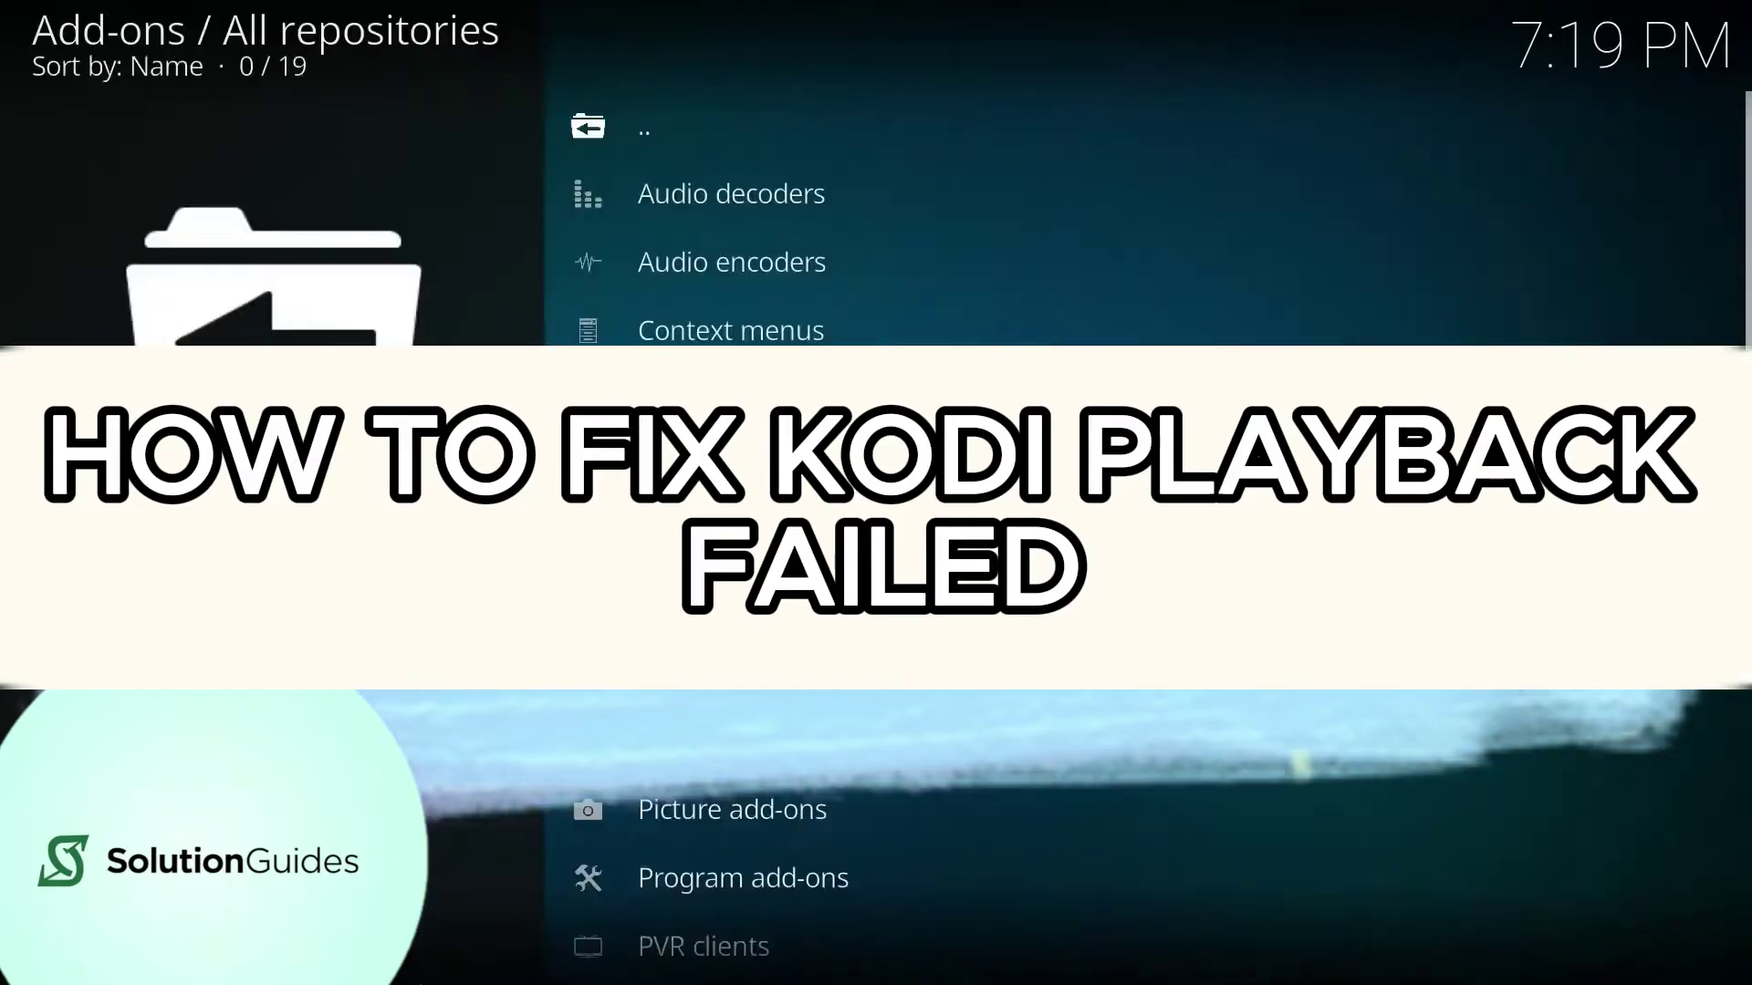
Browse the Program add-ons catalogue and scan further down its list
click(662, 873)
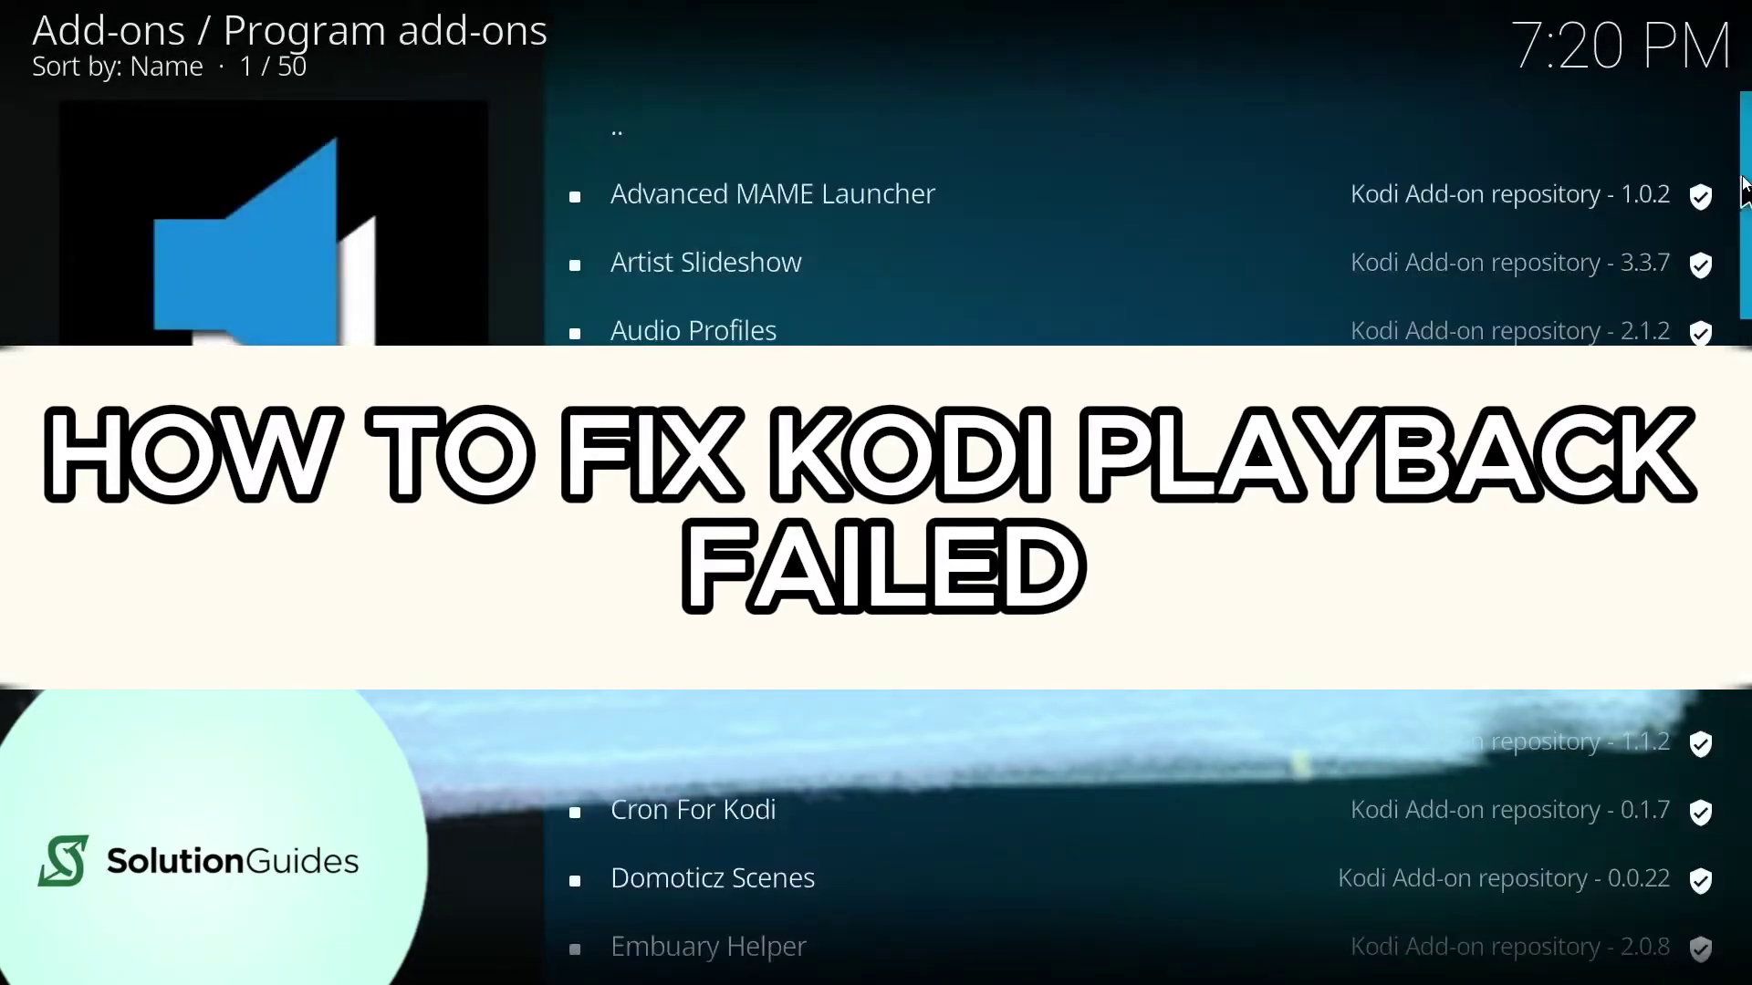
key(Down)
key(Down)
key(Down)
key(Down)
key(Down)
key(Down)
key(Down)
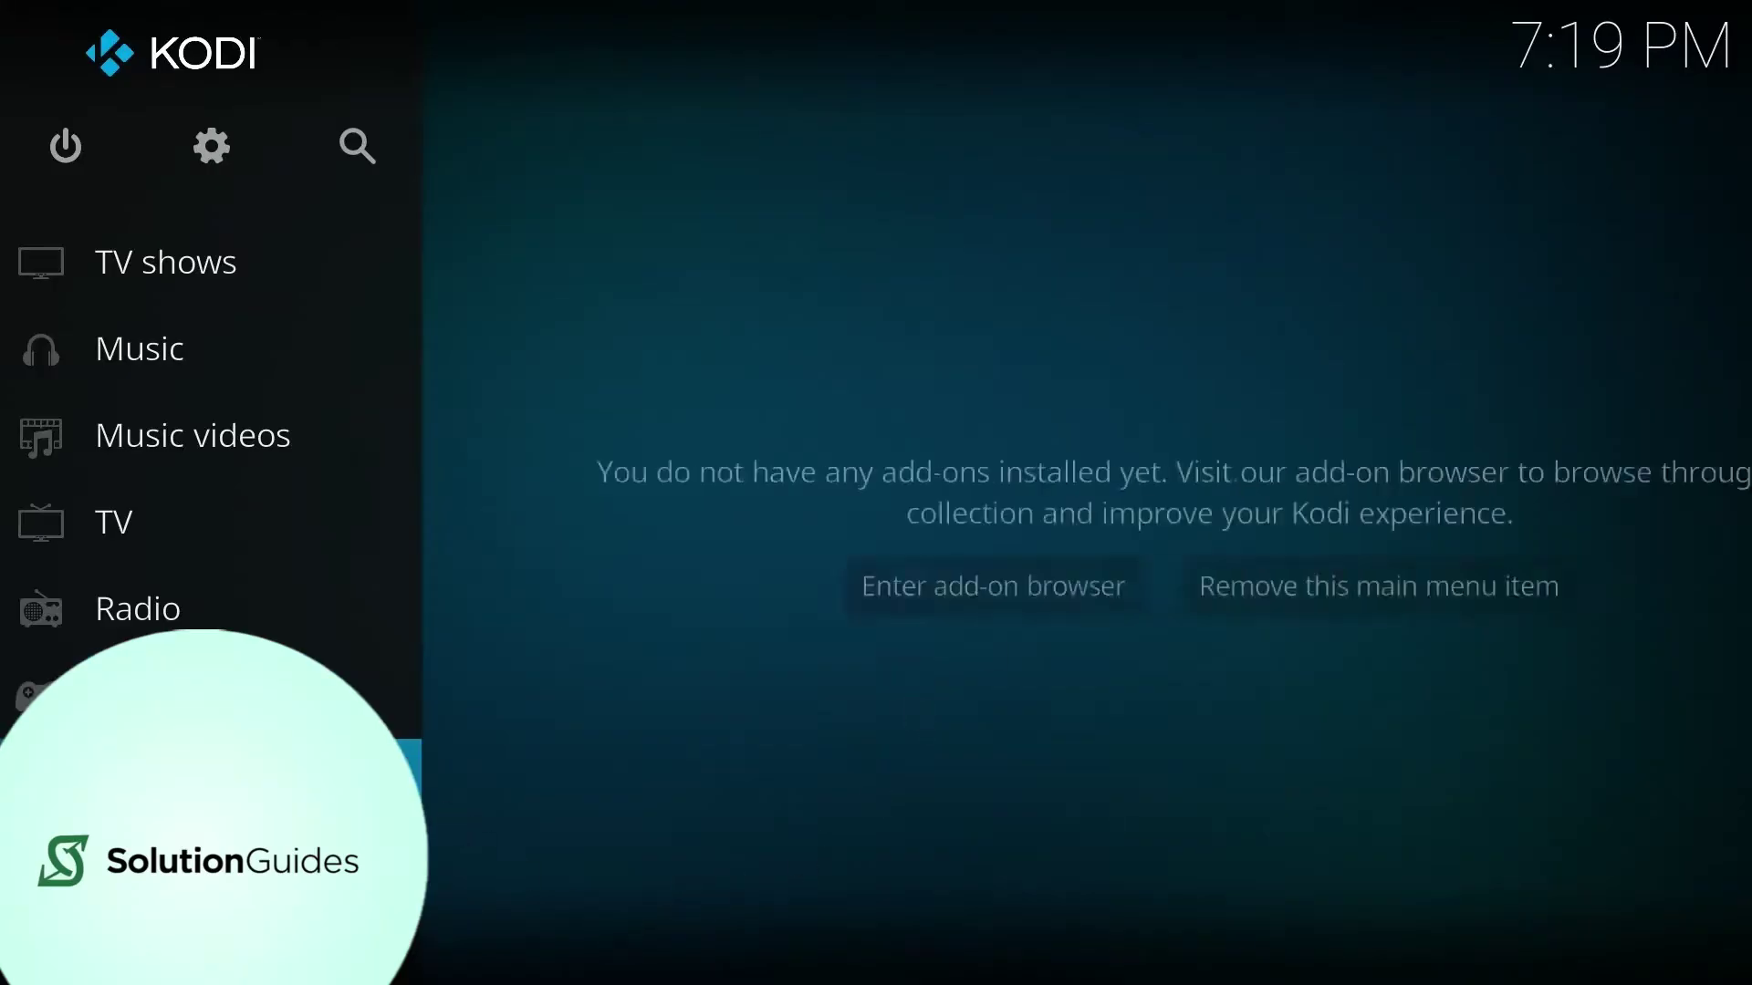
Navigate the add-on browser into All repositories > Program add-ons
key(Return)
key(Right)
key(Return)
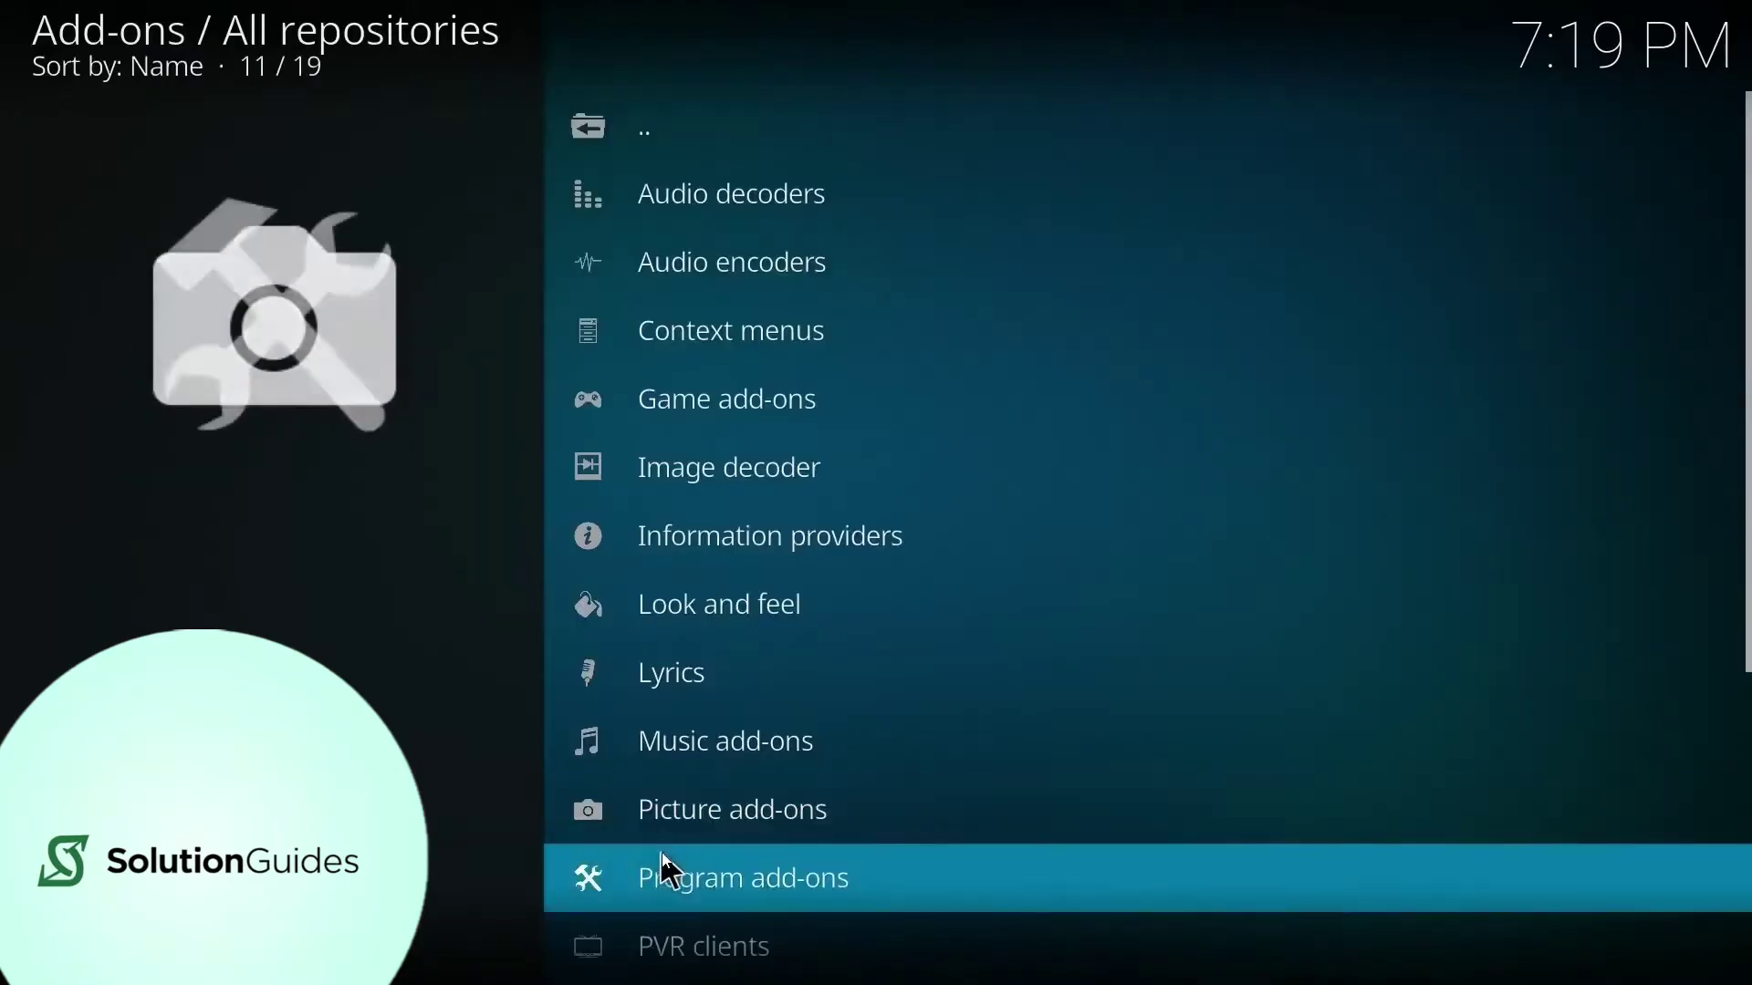
click(663, 874)
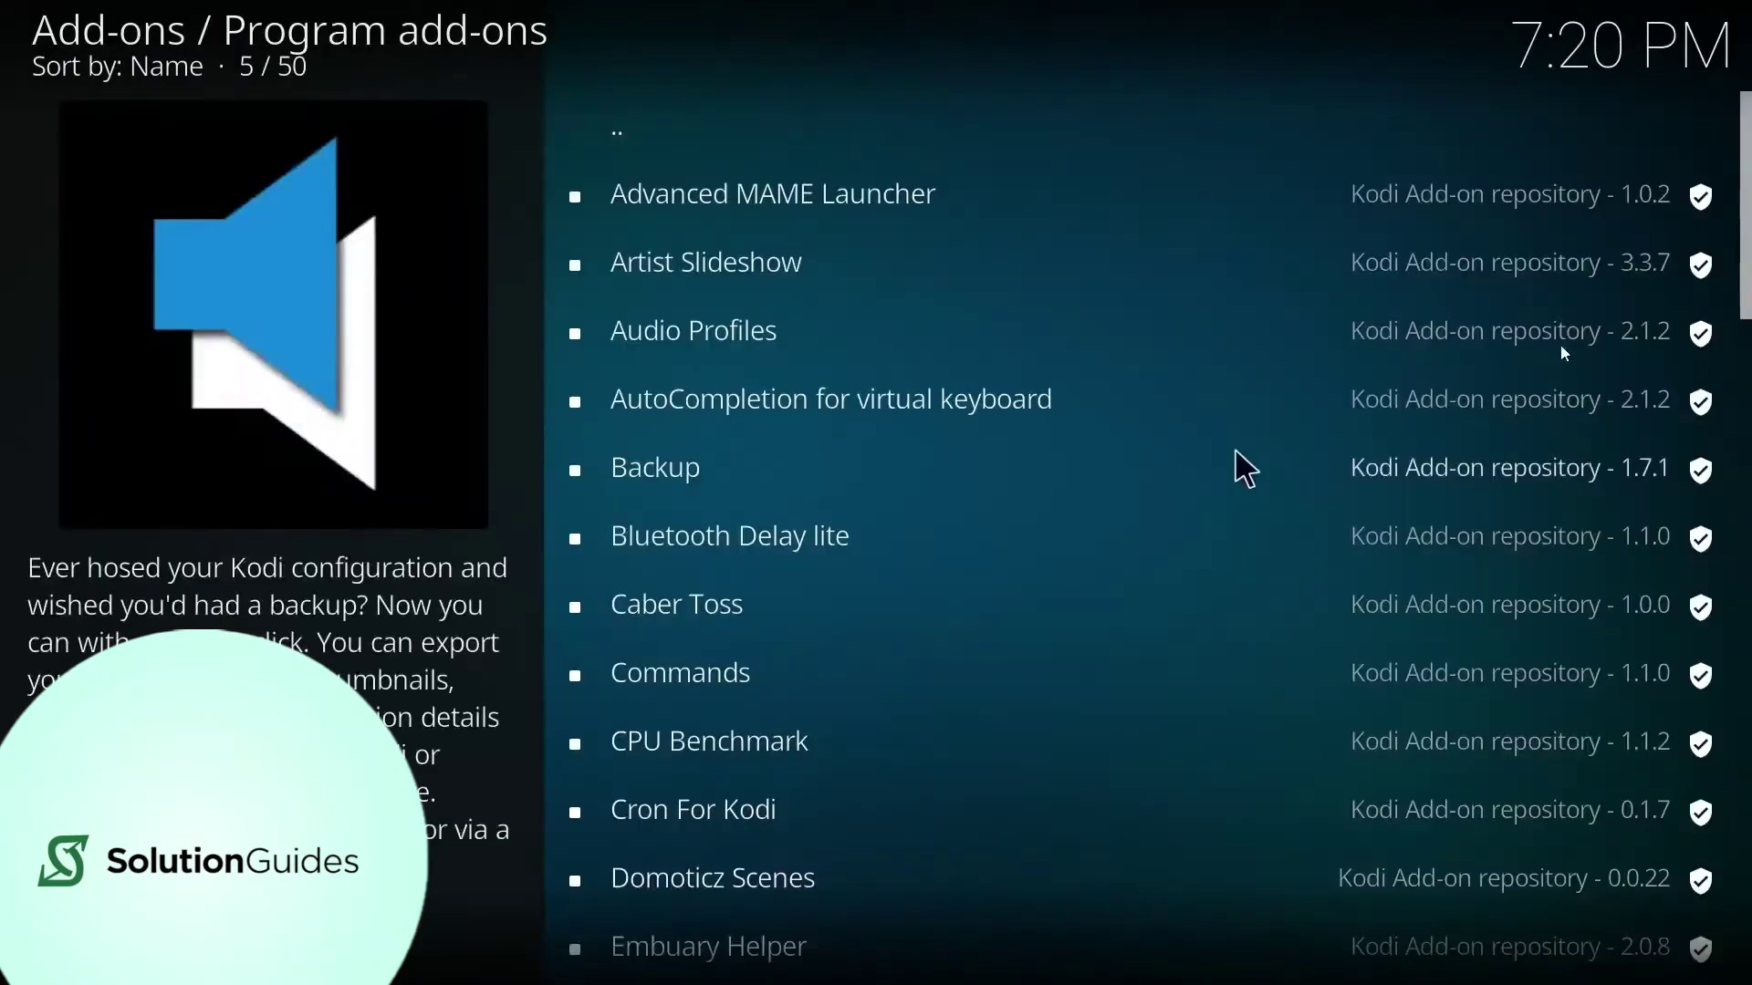
drag(1736, 185, 1728, 435)
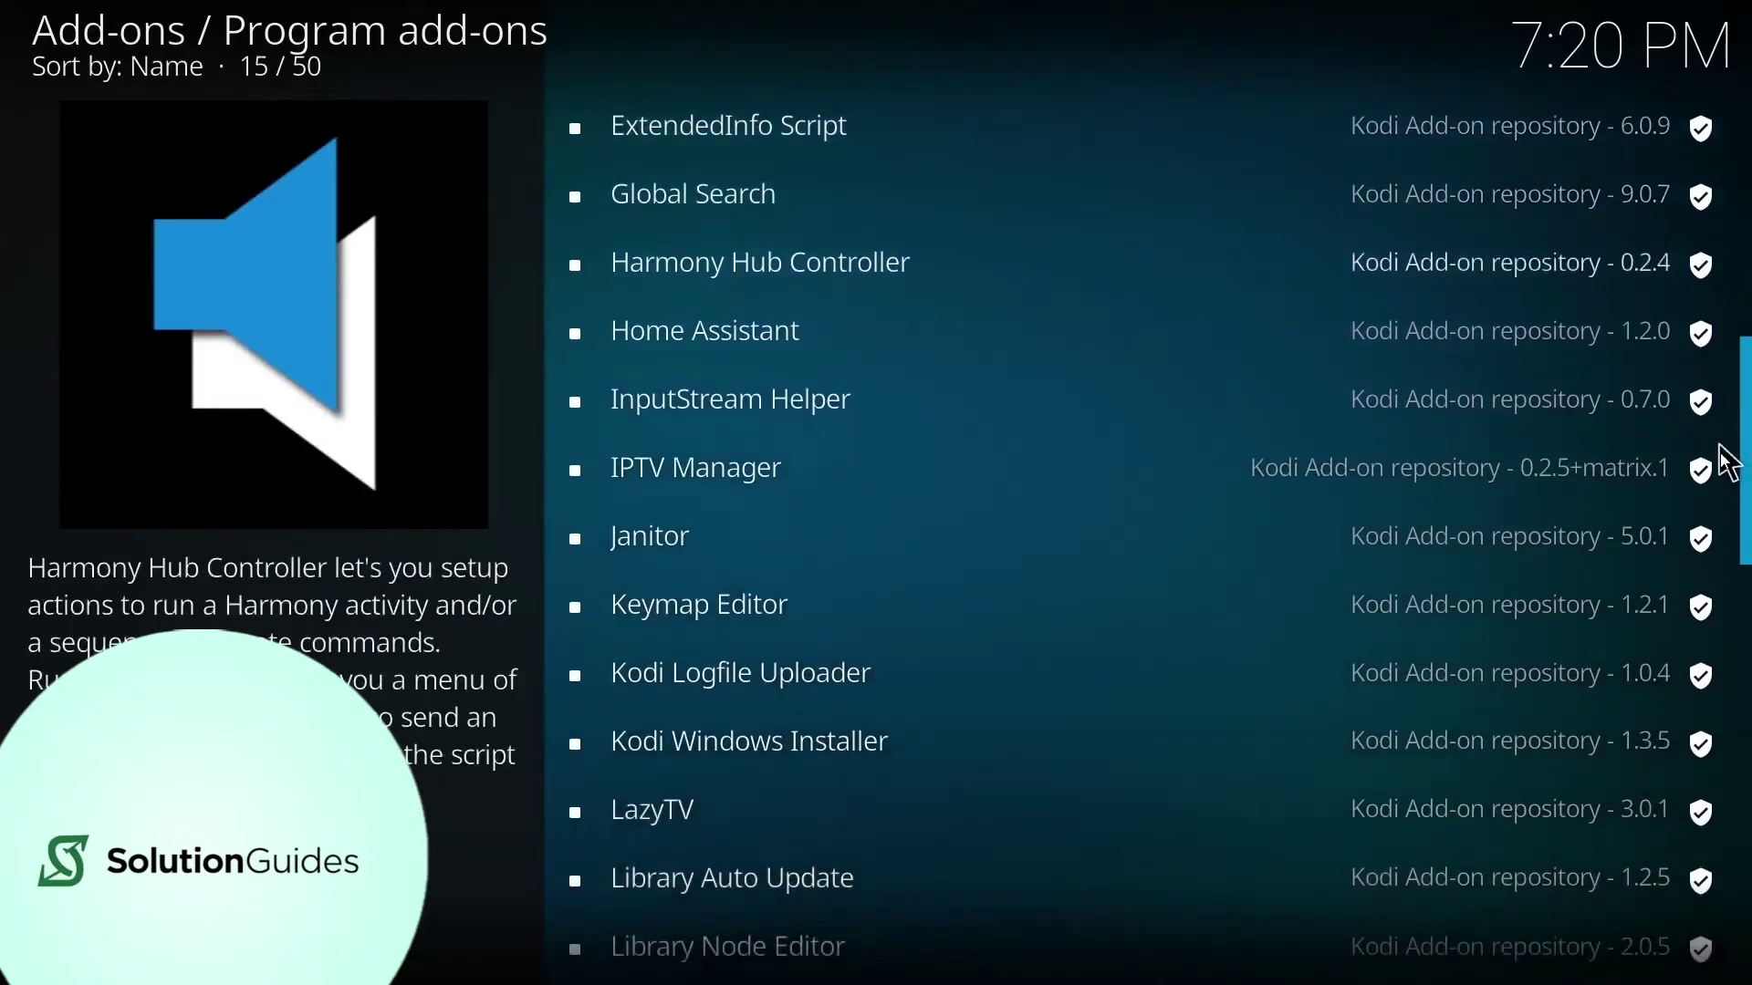
mouse_move(1727, 436)
mouse_down()
mouse_move(1728, 662)
mouse_move(1732, 625)
mouse_up()
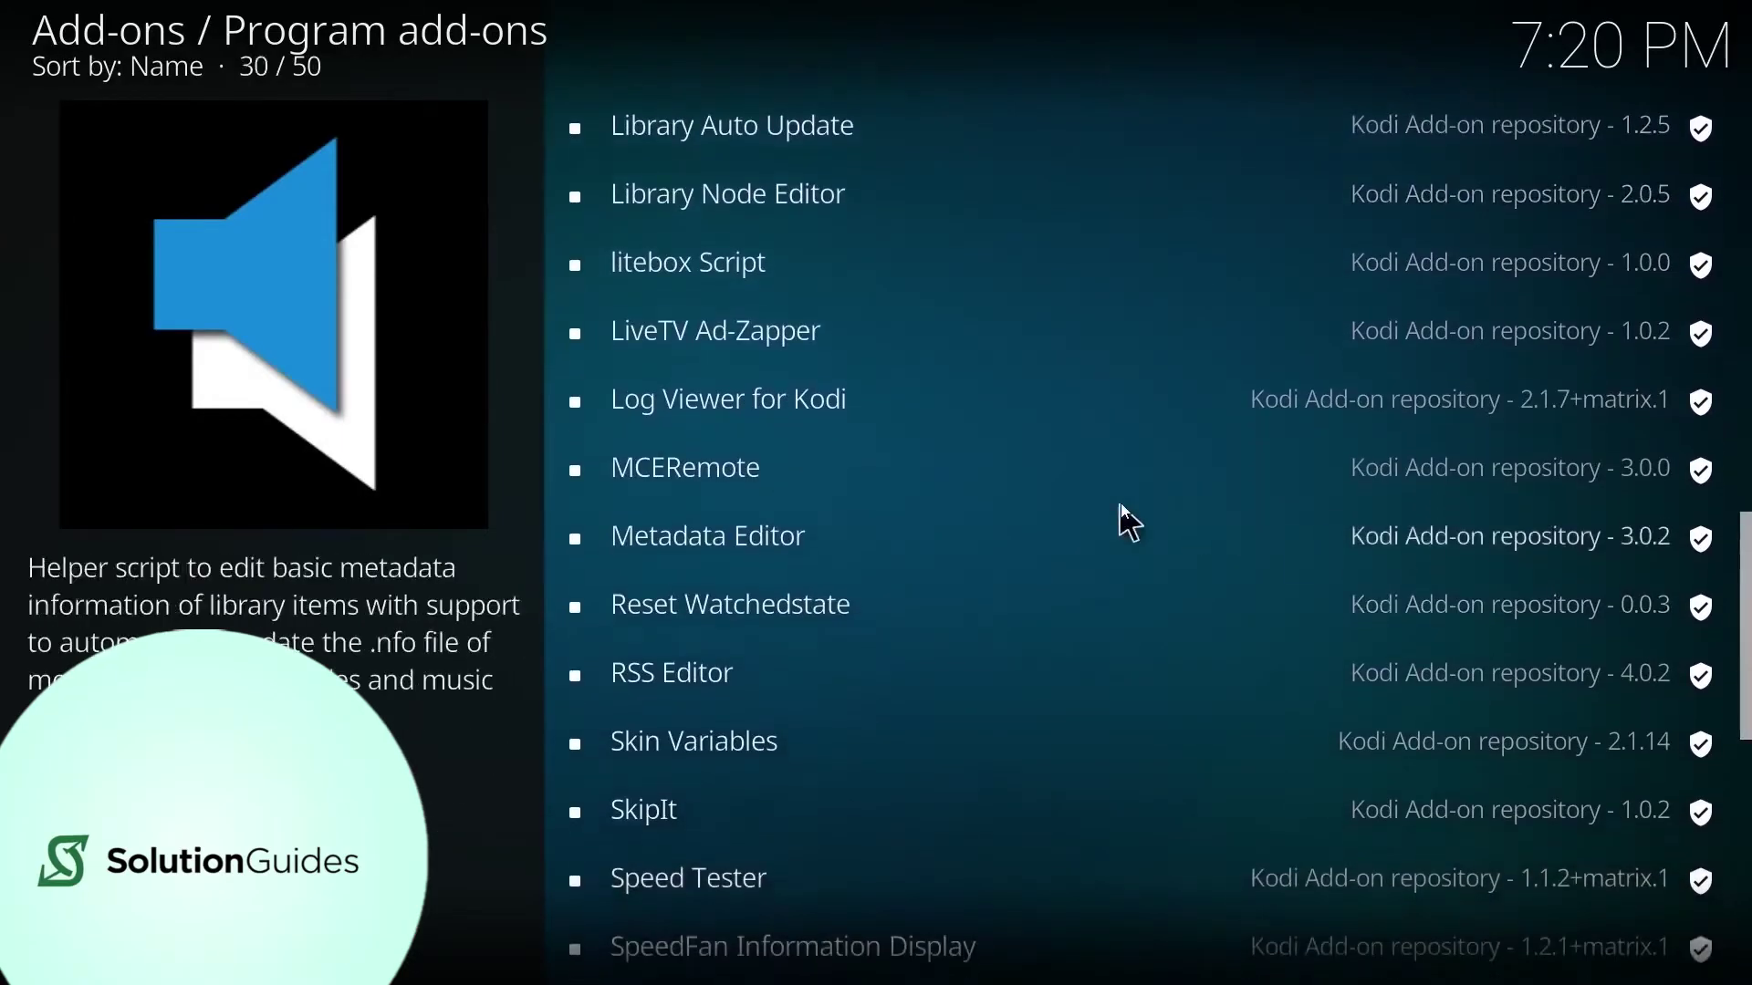
Install Log Viewer for Kodi and return to the installed program add-ons list
click(788, 407)
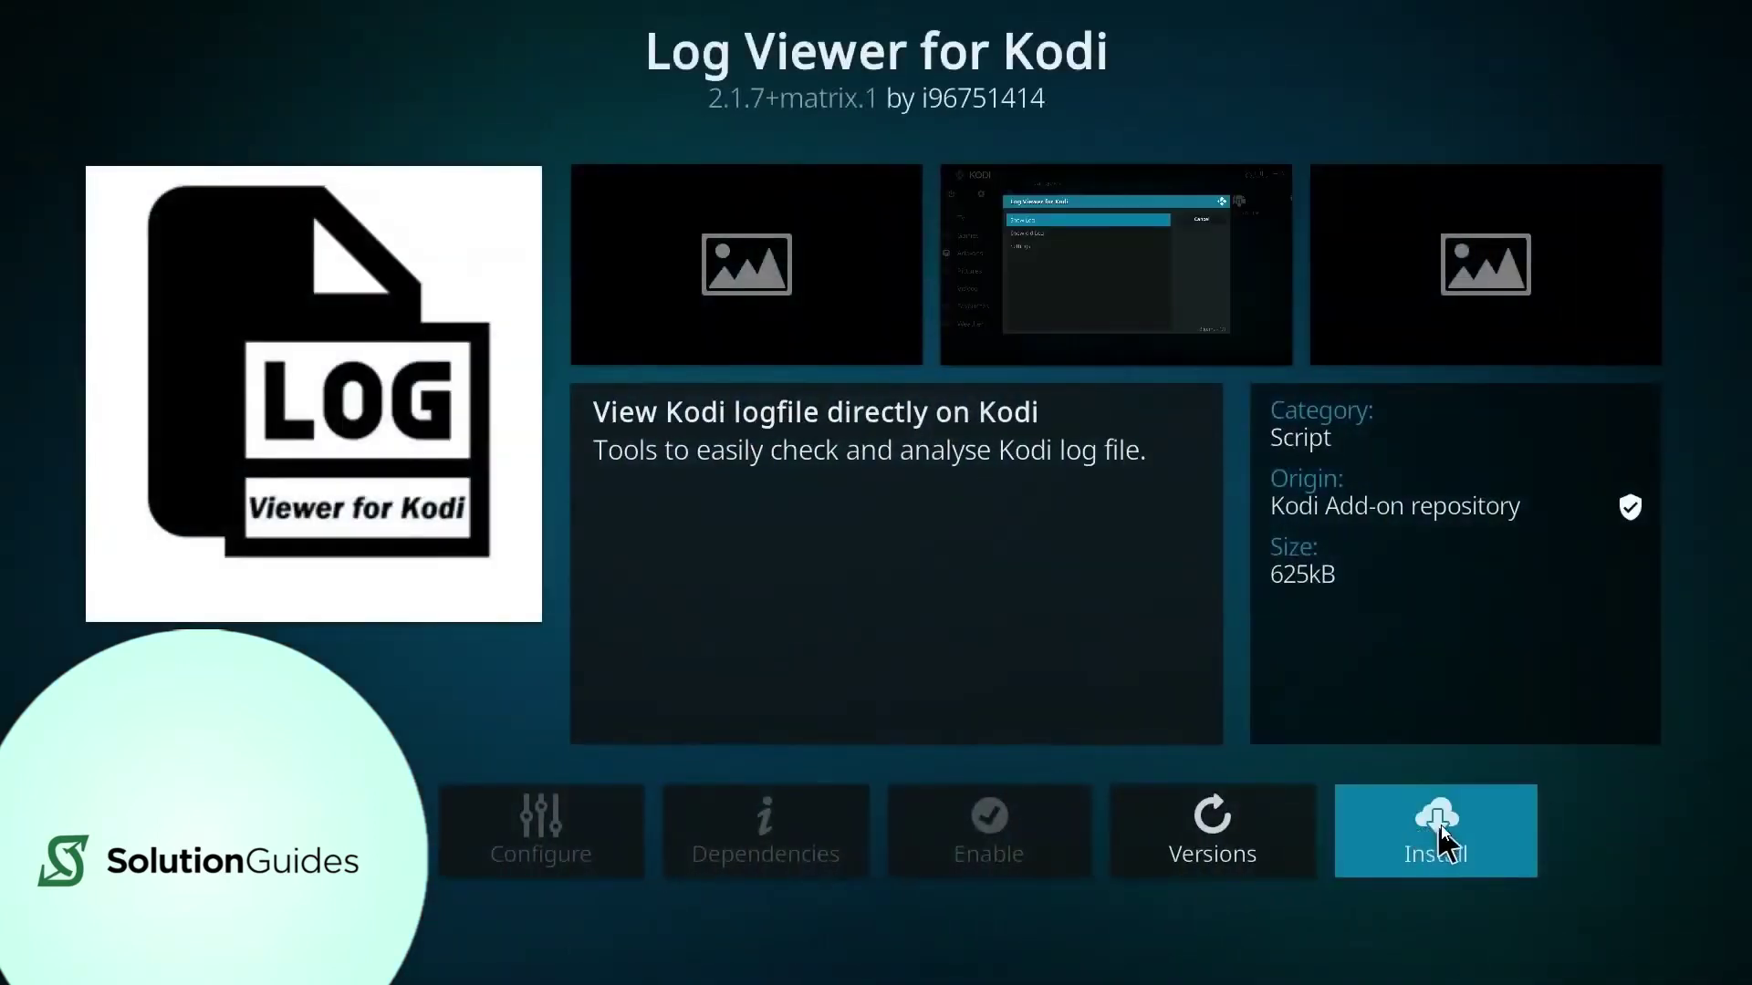
click(1437, 829)
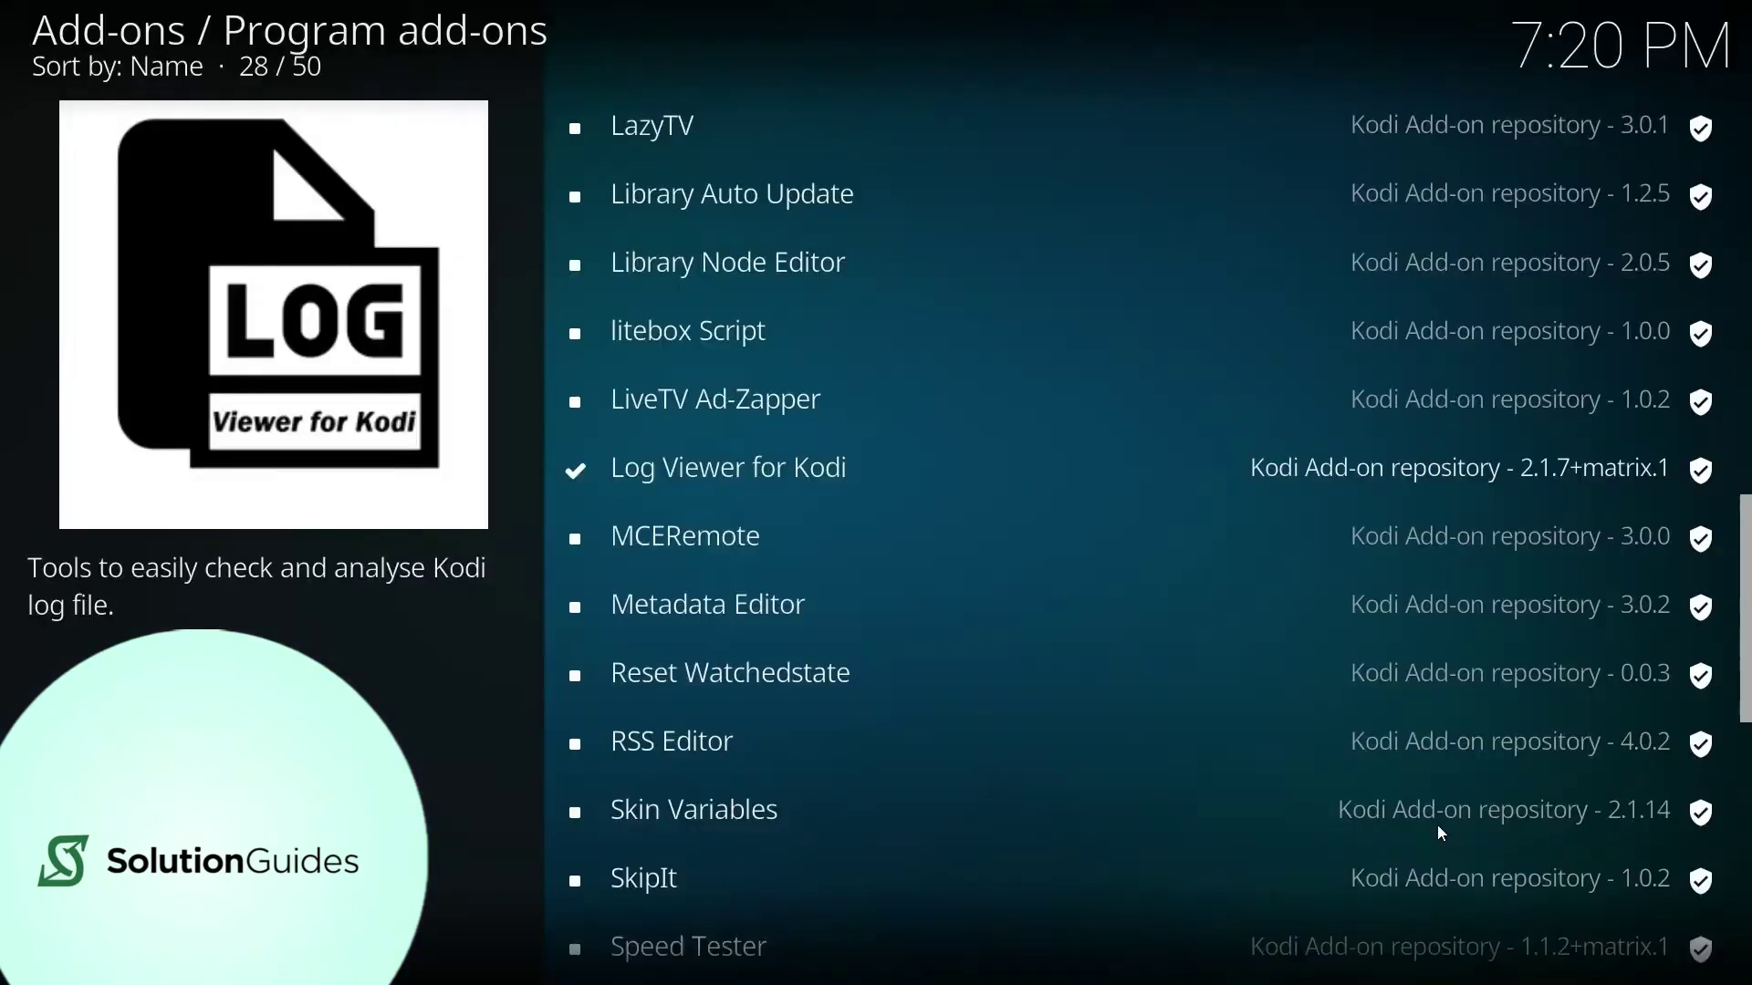
right_click(1139, 882)
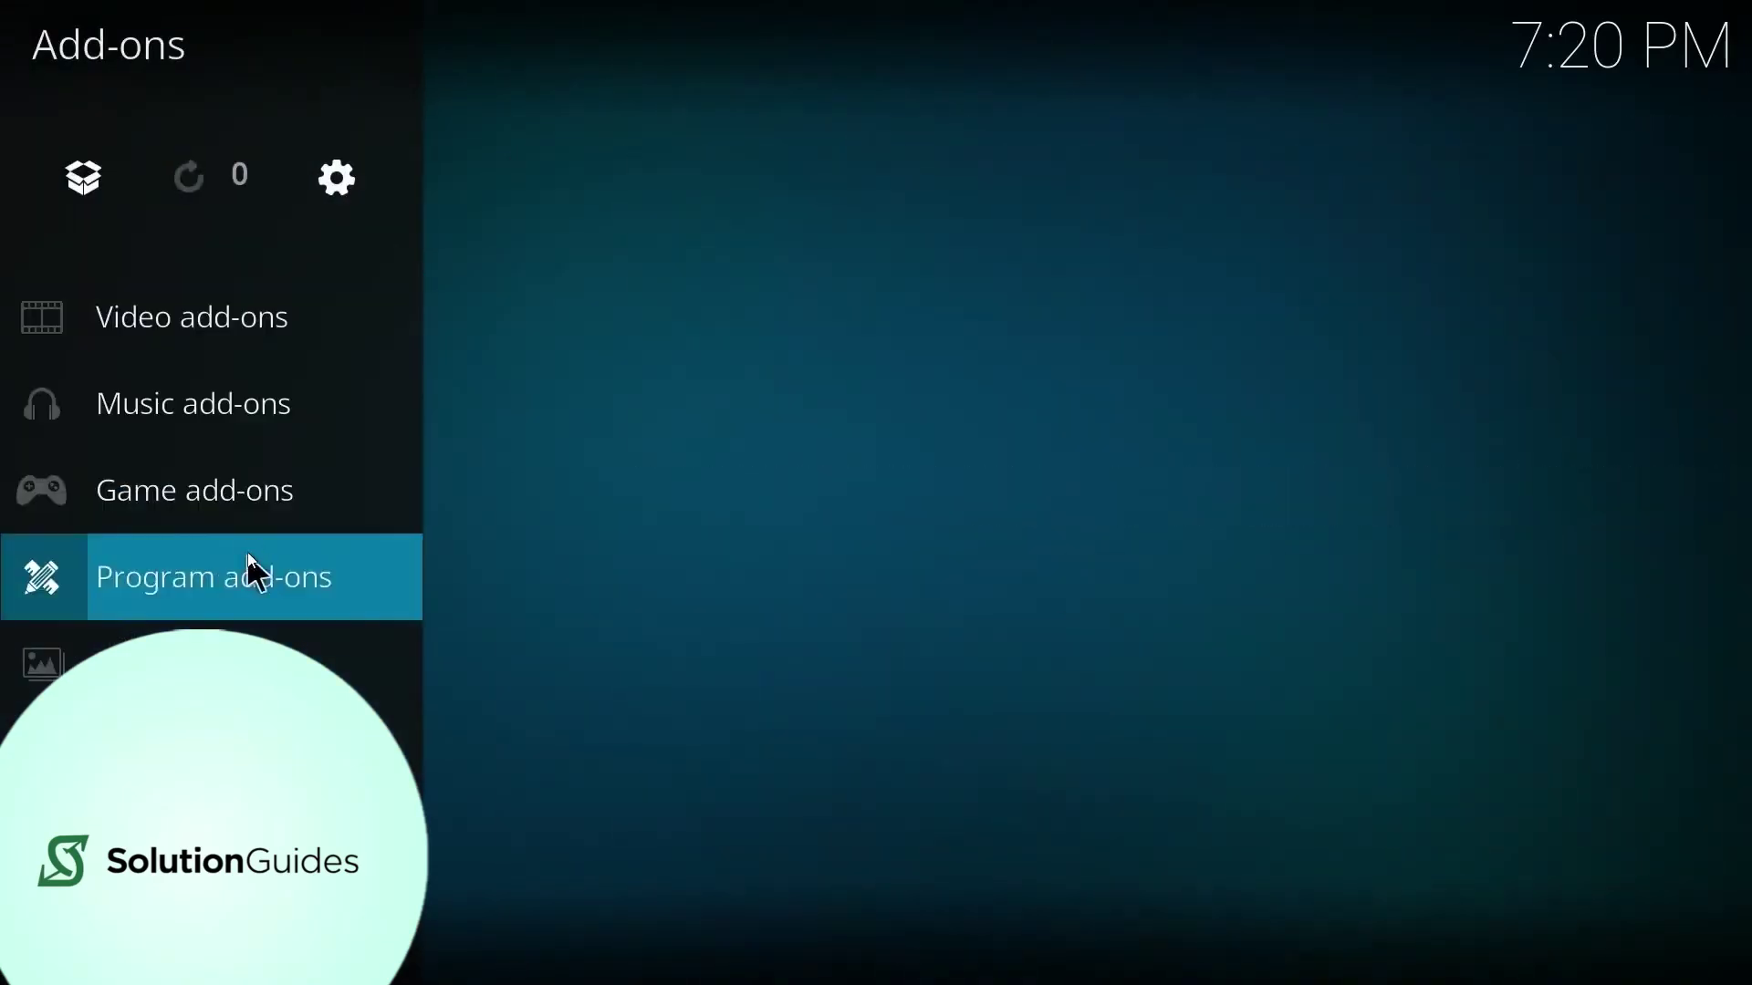
click(251, 573)
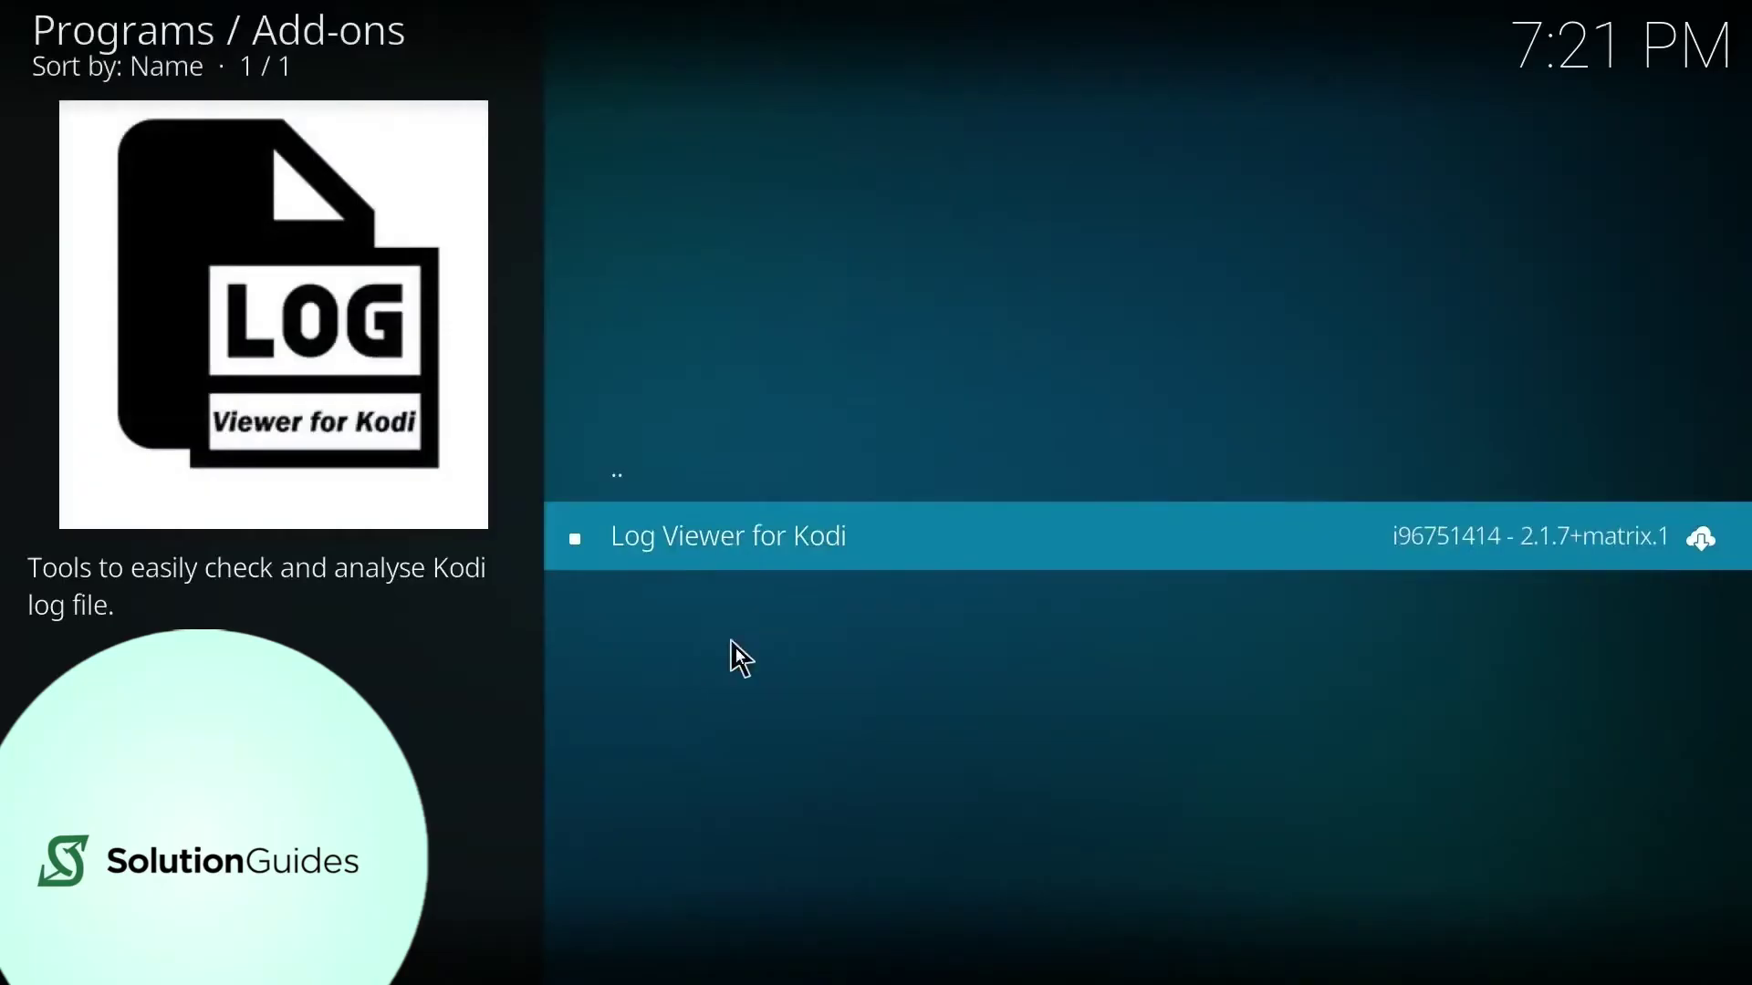
Launch Log Viewer for Kodi and choose Show Log to display the current log
click(777, 566)
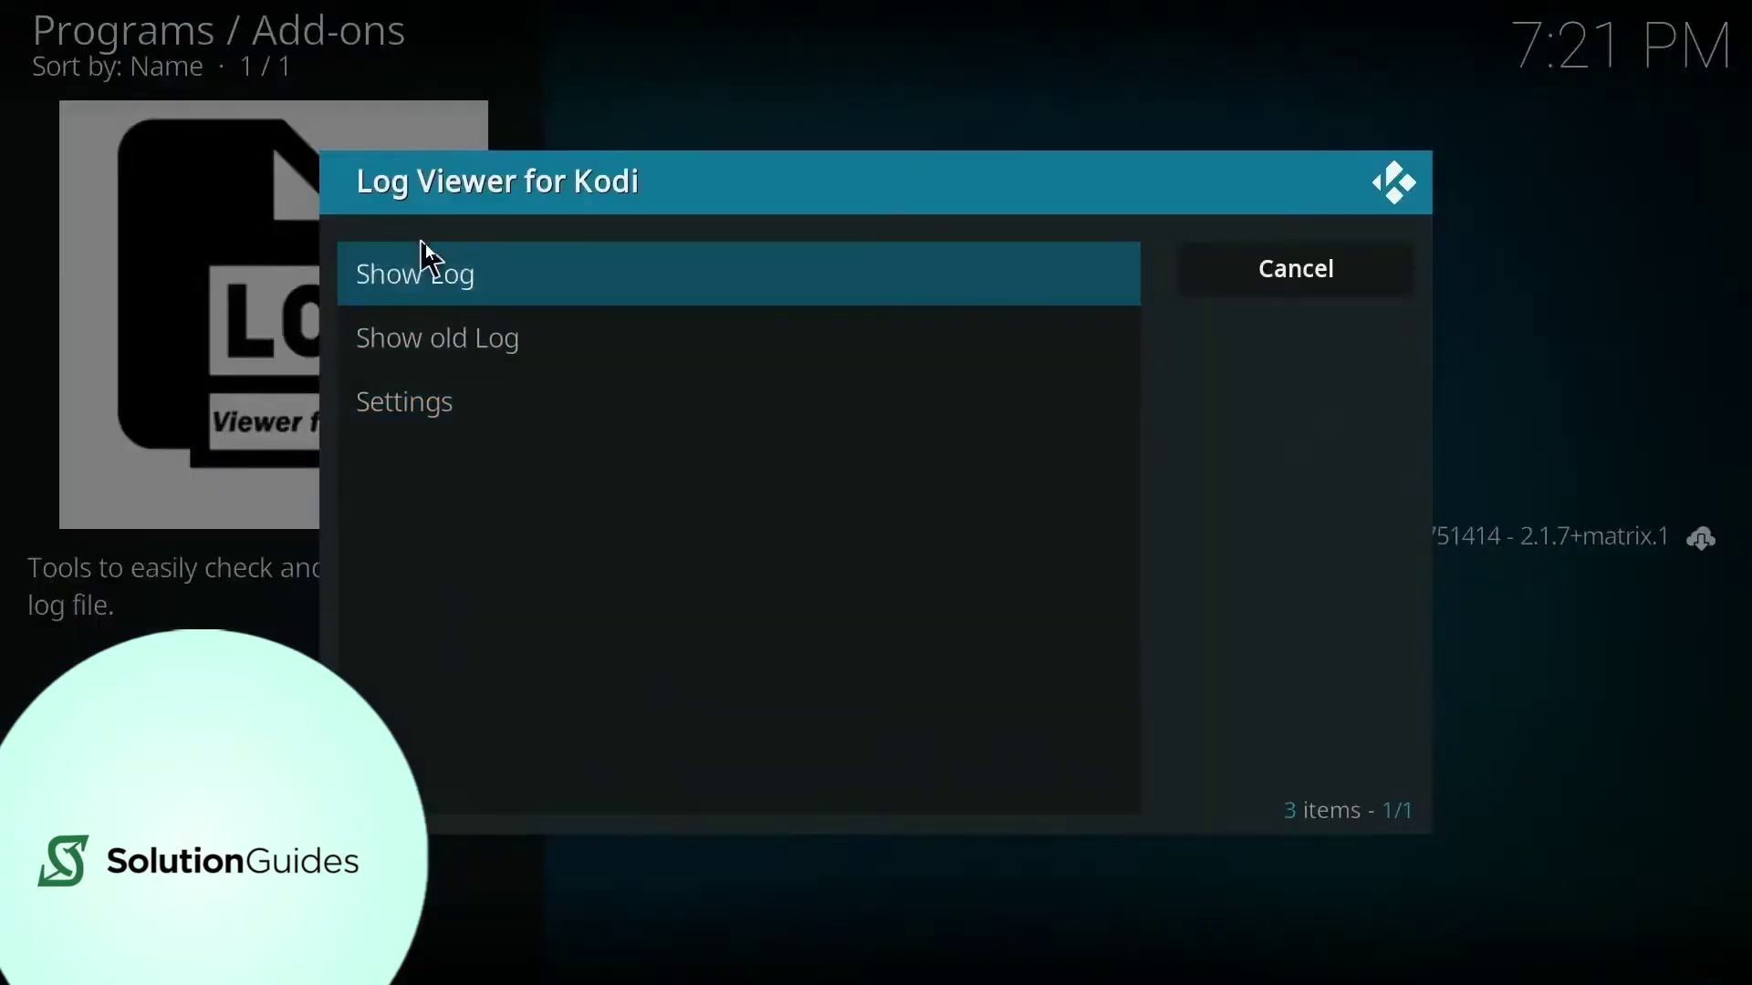
click(442, 281)
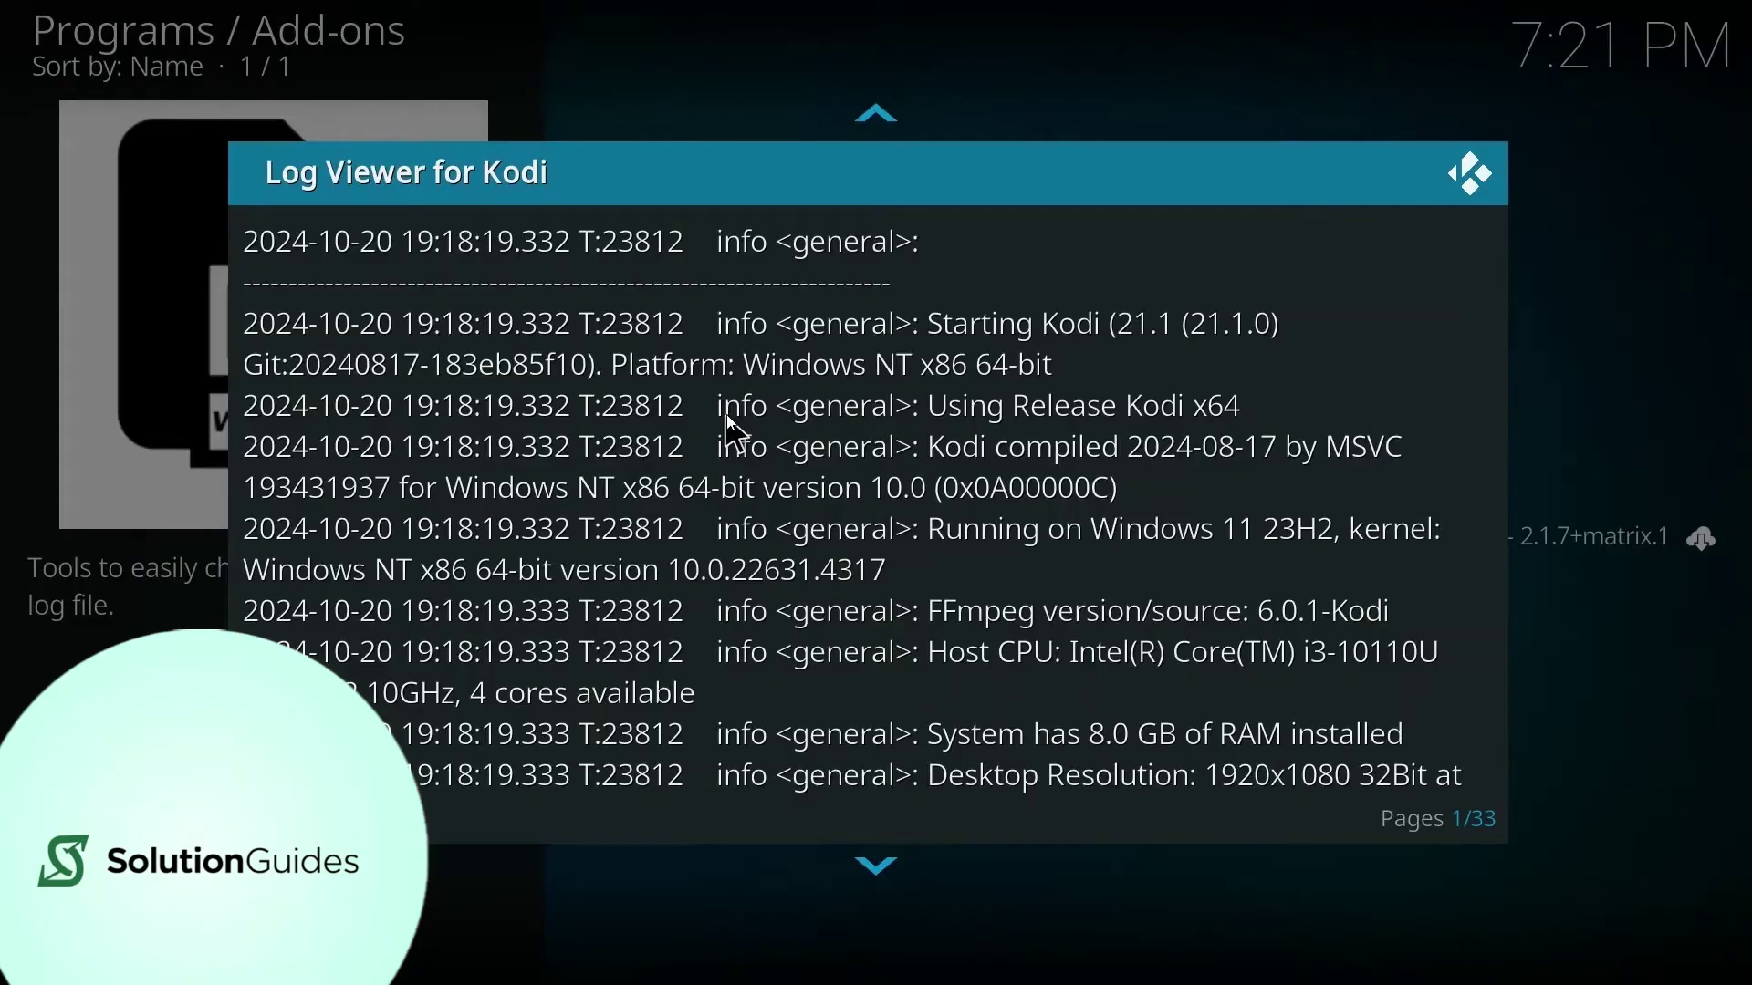